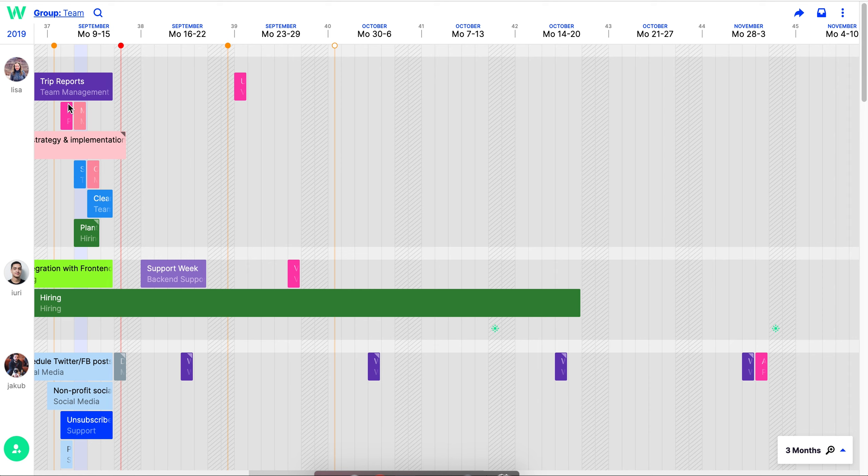
- Create the yellow project 'A Creative Project' and scroll to it at the end of the projects list
click(19, 15)
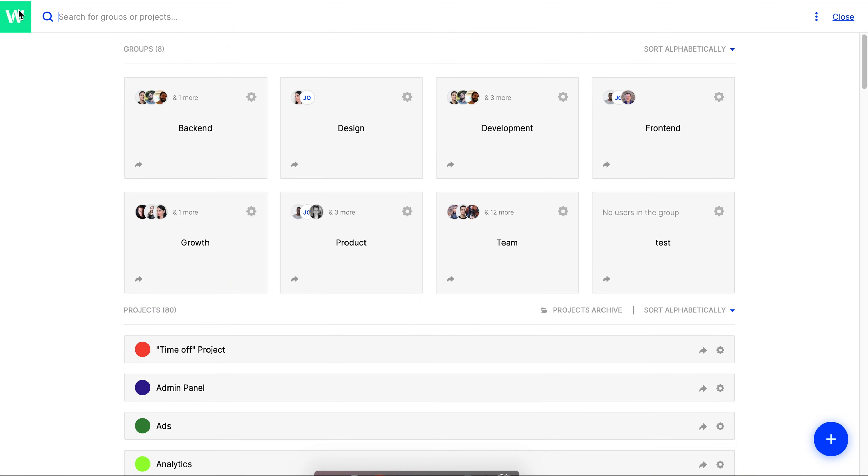
click(834, 441)
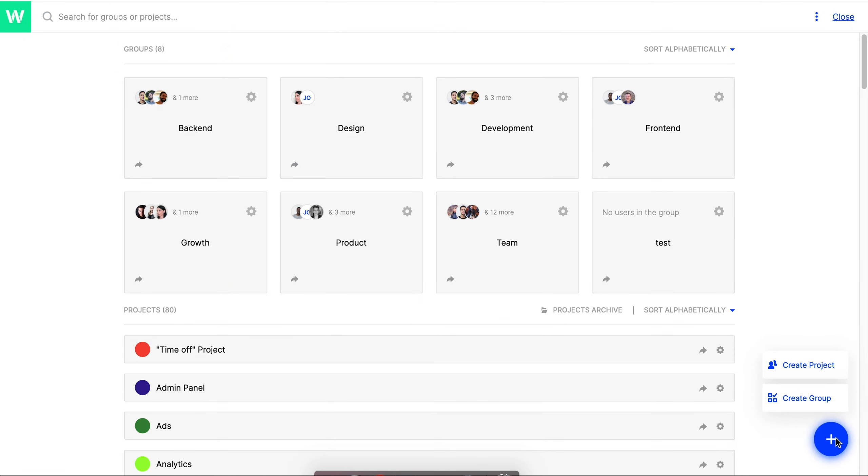
click(819, 370)
text(A )
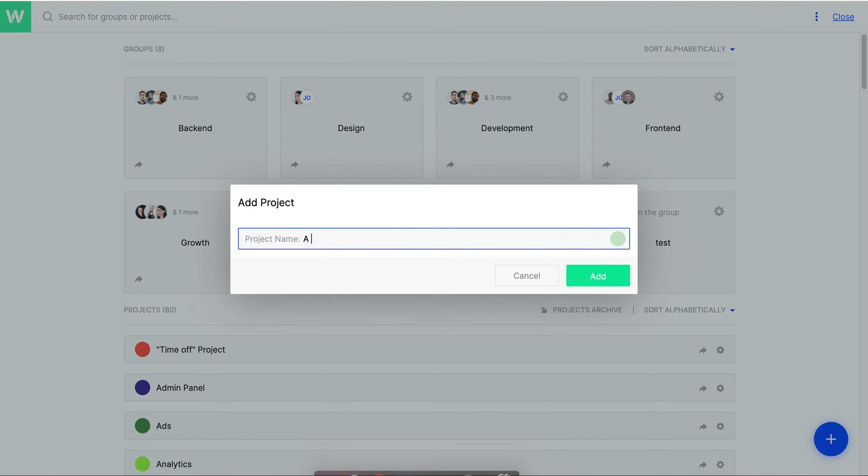
text(Creative Project)
click(618, 239)
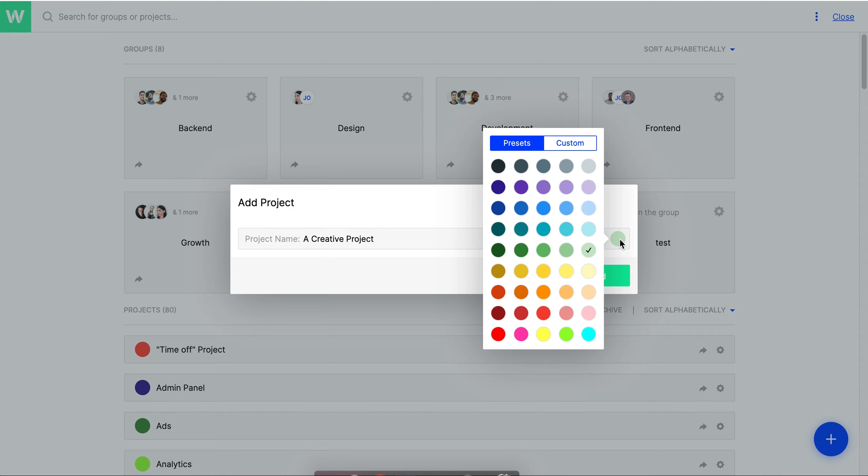
click(543, 334)
click(605, 277)
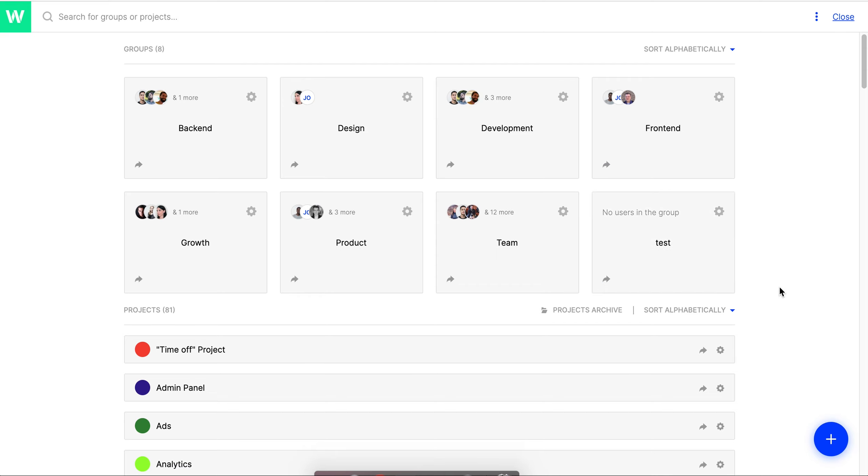
scroll(779, 286, down, 6)
scroll(780, 288, down, 20)
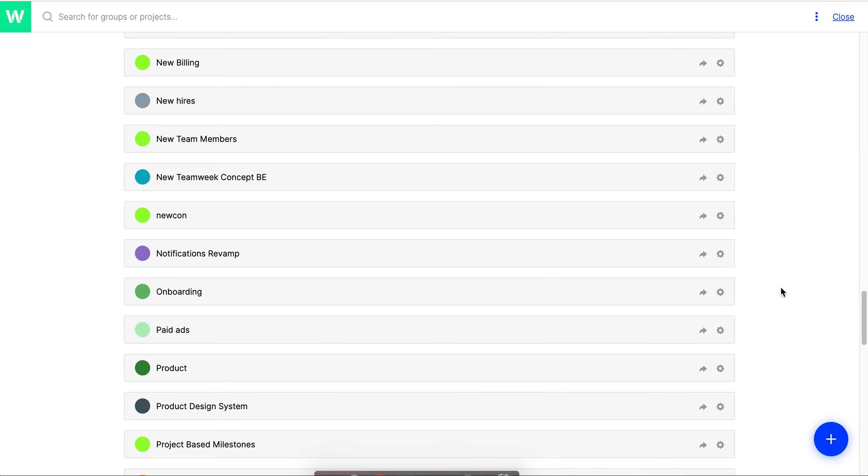
scroll(780, 288, down, 15)
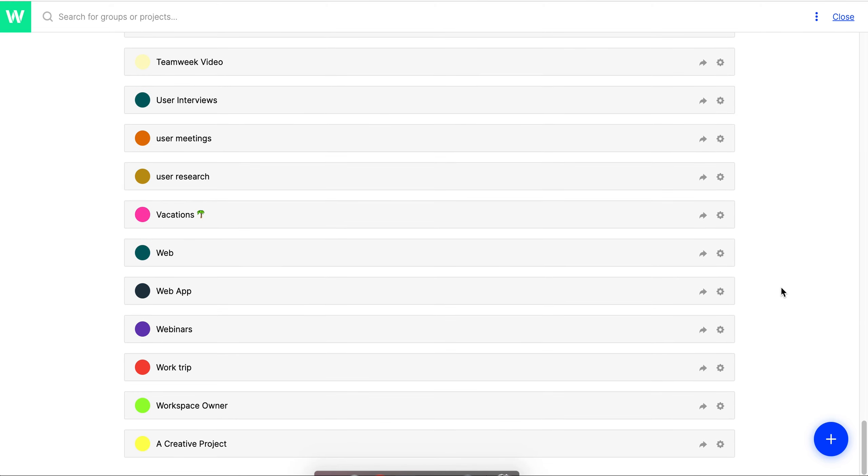
- Open A Creative Project, invite a teammate by e-mail with Can edit rights, and save and close
mouse_move(199, 443)
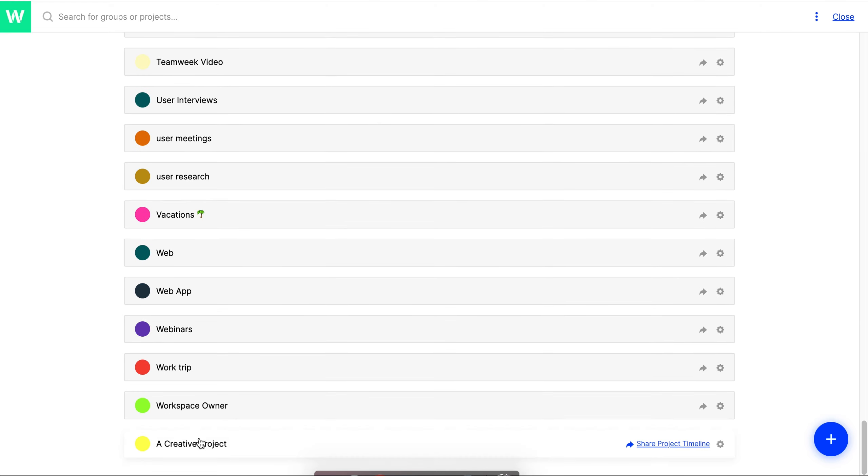
click(588, 451)
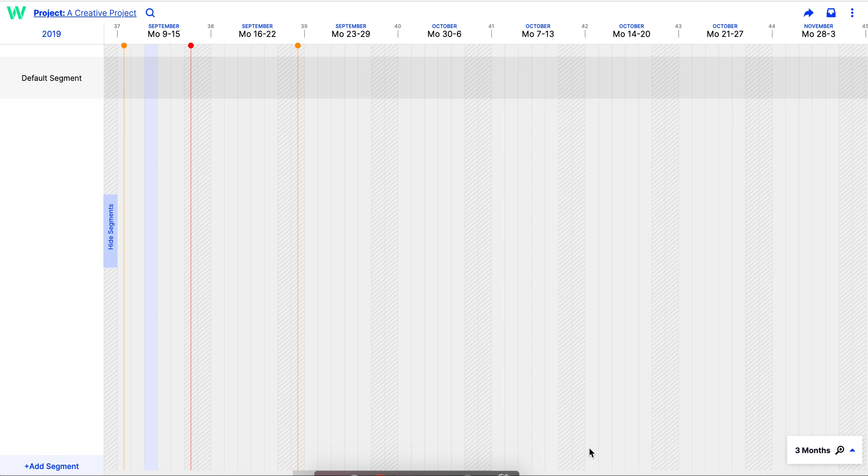
click(853, 13)
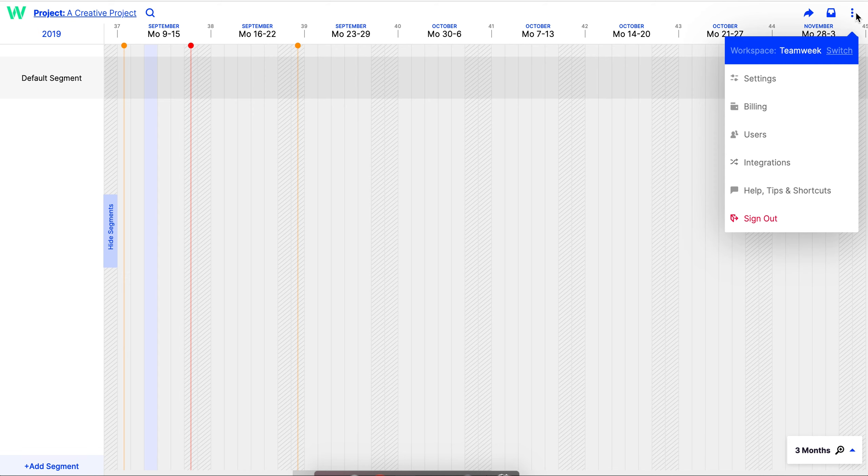
click(768, 140)
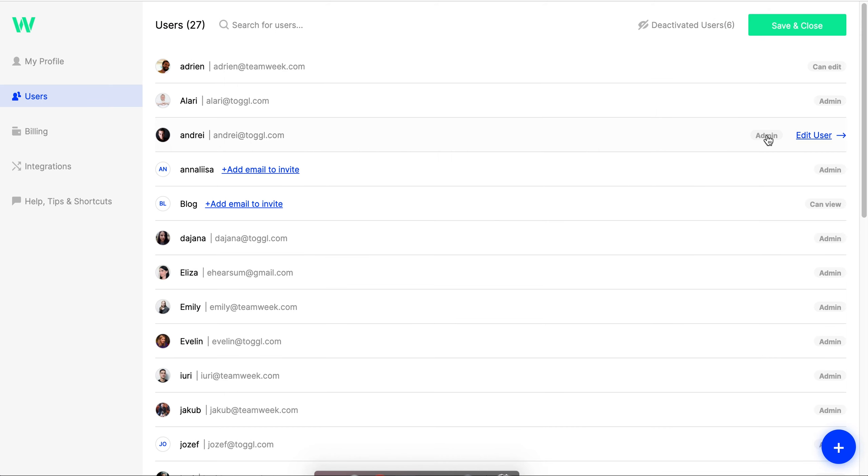
click(837, 453)
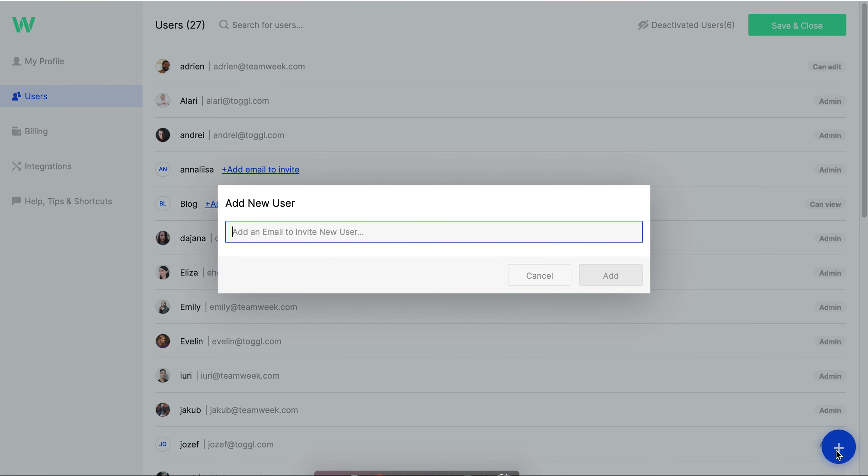
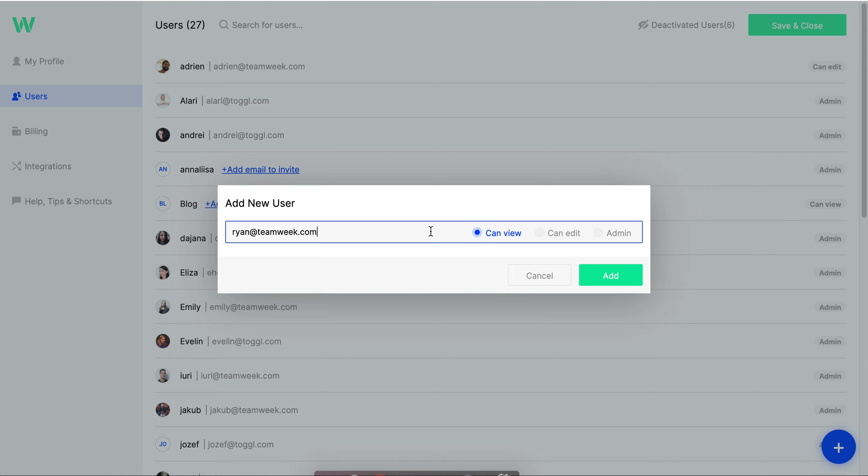
click(540, 234)
click(612, 275)
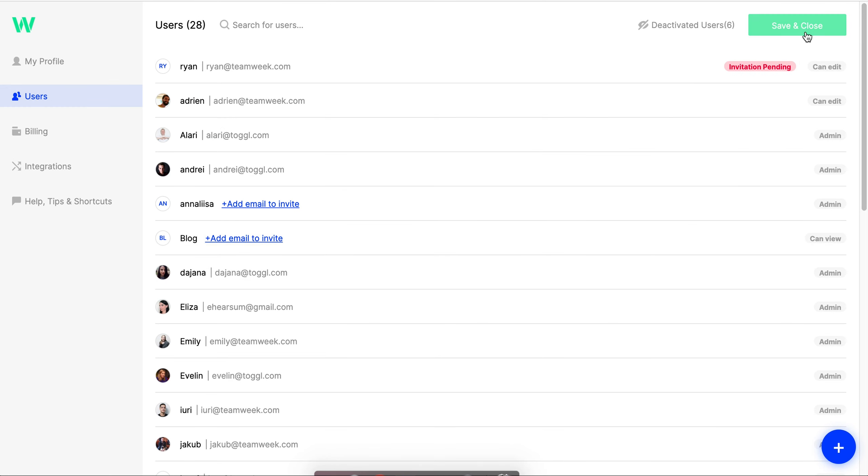
click(807, 34)
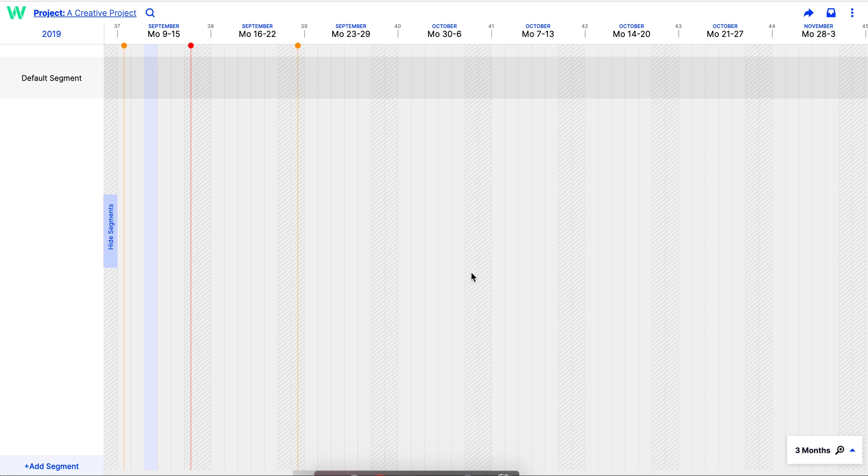
- Replace the 'Default Segment' name with 'Campaign Prep' on A Creative Project's timeline
click(76, 80)
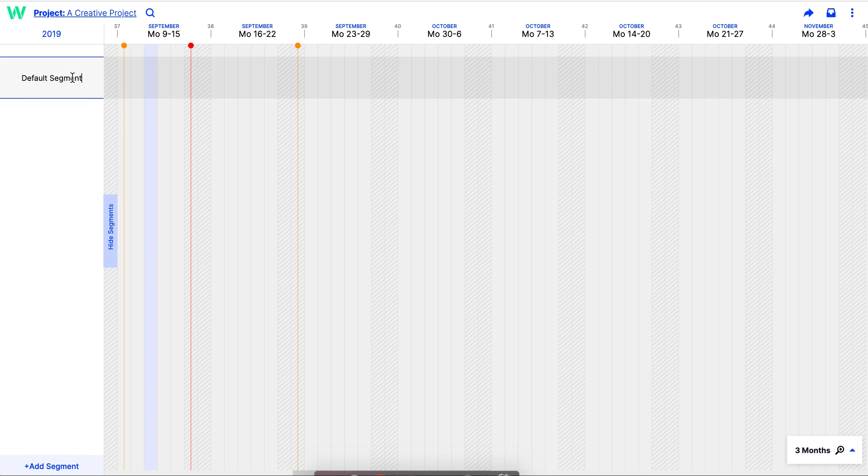
mouse_move(80, 78)
mouse_down()
mouse_move(65, 80)
mouse_move(80, 82)
mouse_up()
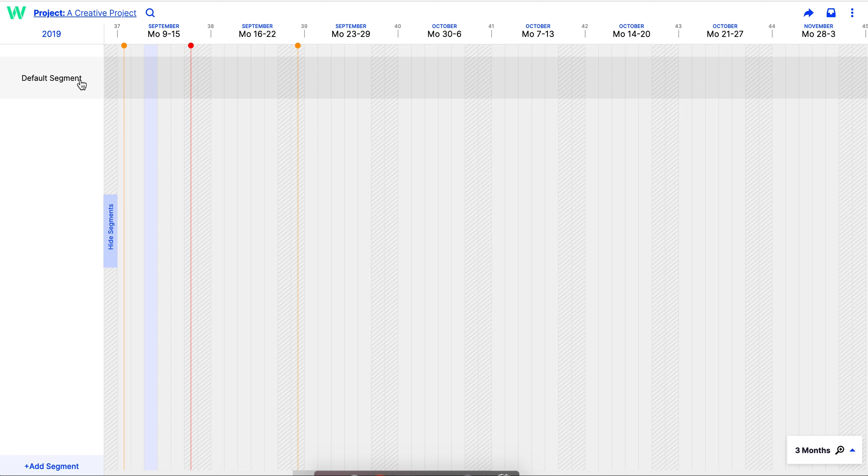
click(74, 81)
key(BackSpace)
key(BackSpace)
key(BackSpace)
key(BackSpace)
key(BackSpace)
key(BackSpace)
key(BackSpace)
key(BackSpace)
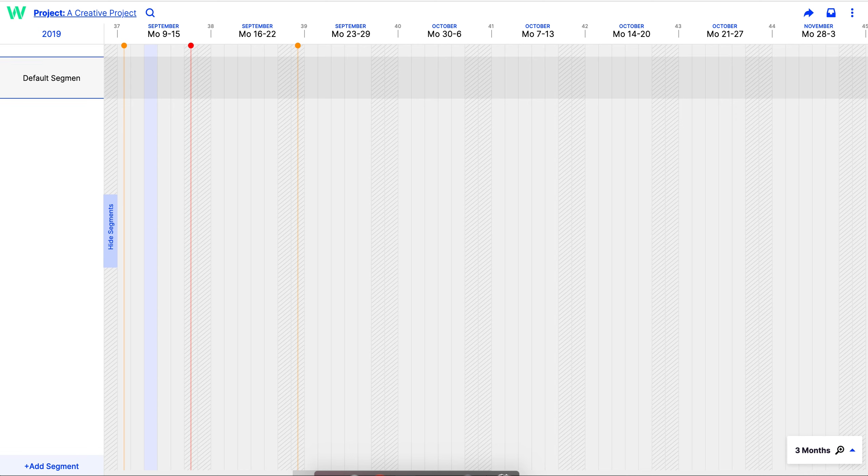
key(BackSpace)
key(BackSpace)
key(BackSpace)
key(BackSpace)
key(BackSpace)
key(BackSpace)
key(BackSpace)
text(Campaign Prep)
click(261, 117)
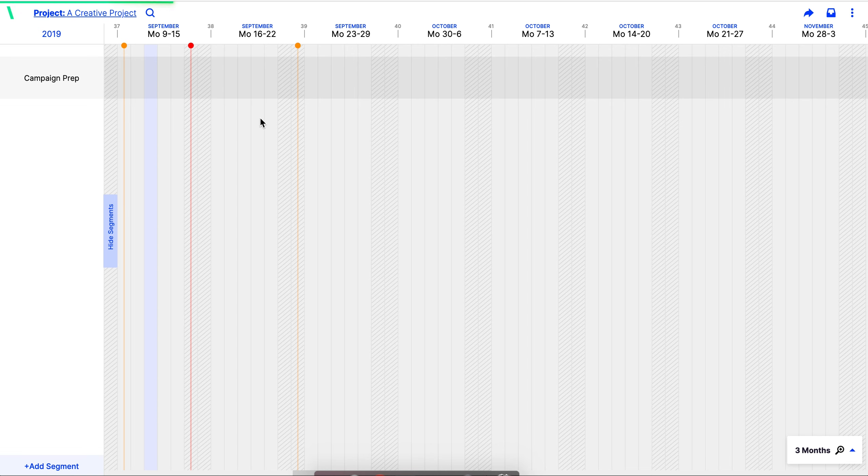
- Add the Sep 17 Campaign Prep task 'Prep social media images', assigned to a team member
click(228, 72)
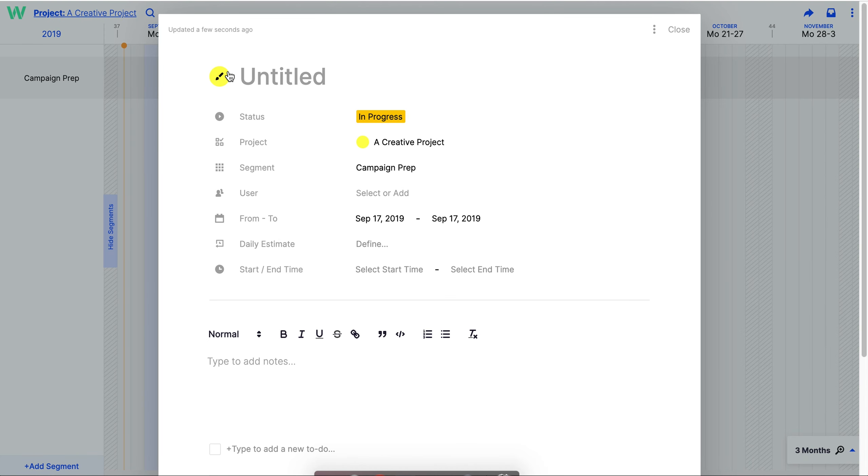
text(Prep social media images)
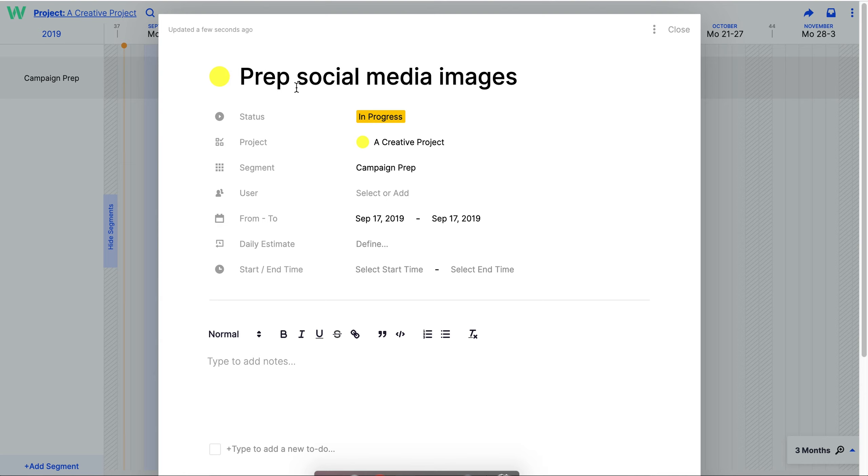
click(386, 193)
click(388, 270)
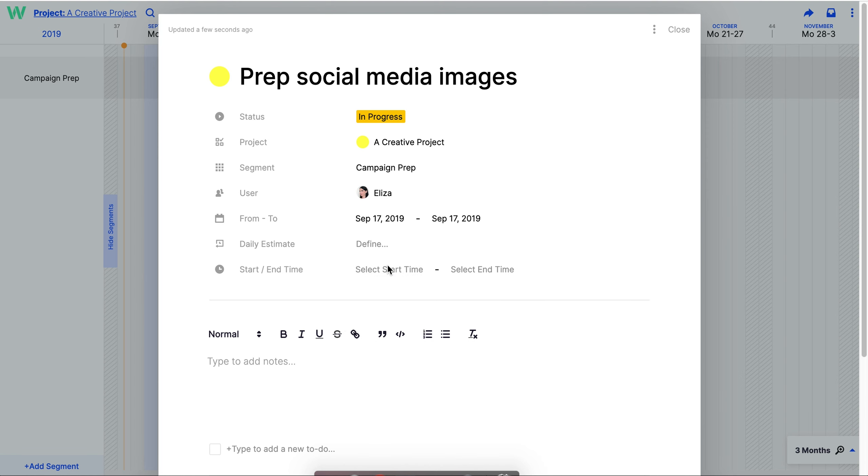
click(679, 30)
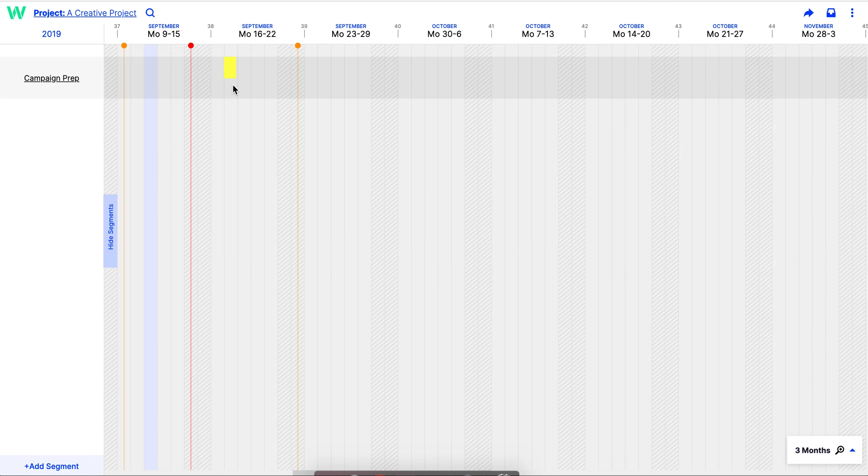
- Add a Campaign Prep task titled 'Write Landing Page Copy' and assign it to a team member
click(232, 85)
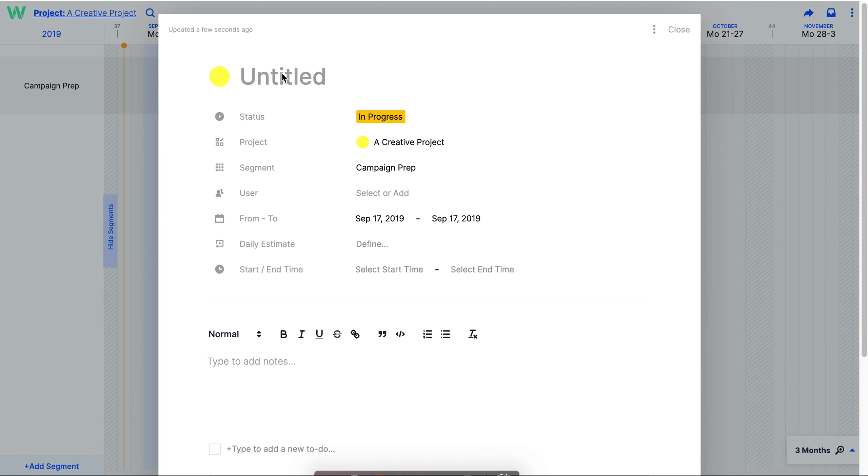
text(Write)
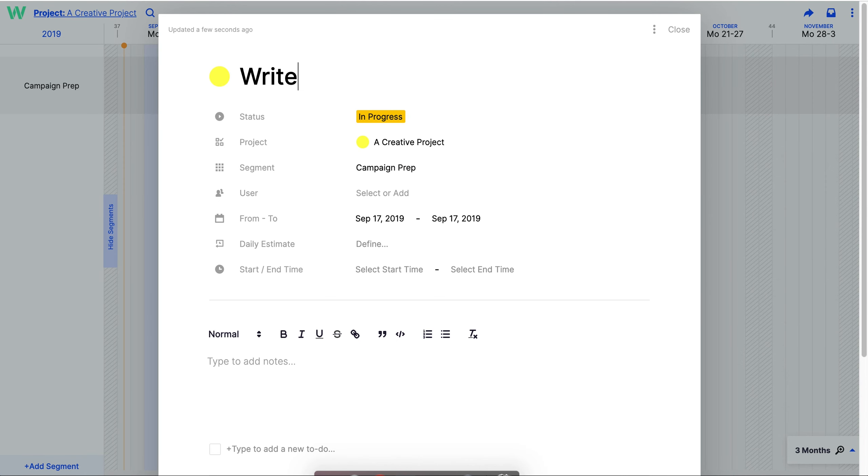
text( Landing Page COp)
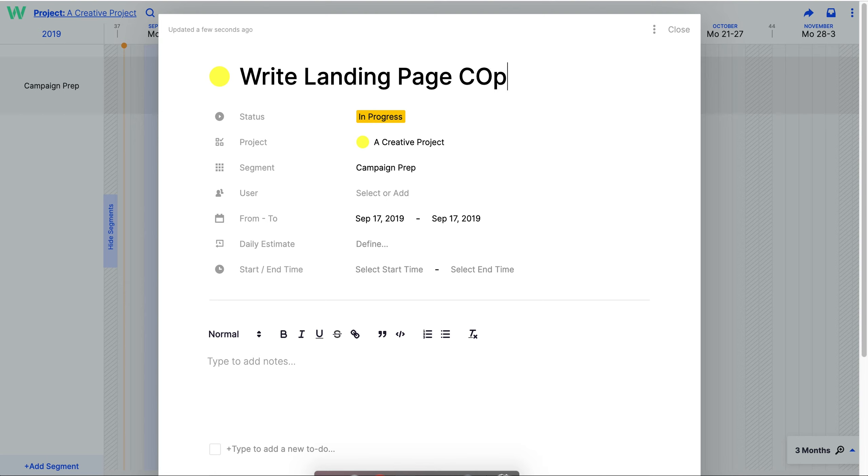
key(BackSpace)
key(BackSpace)
text(opy)
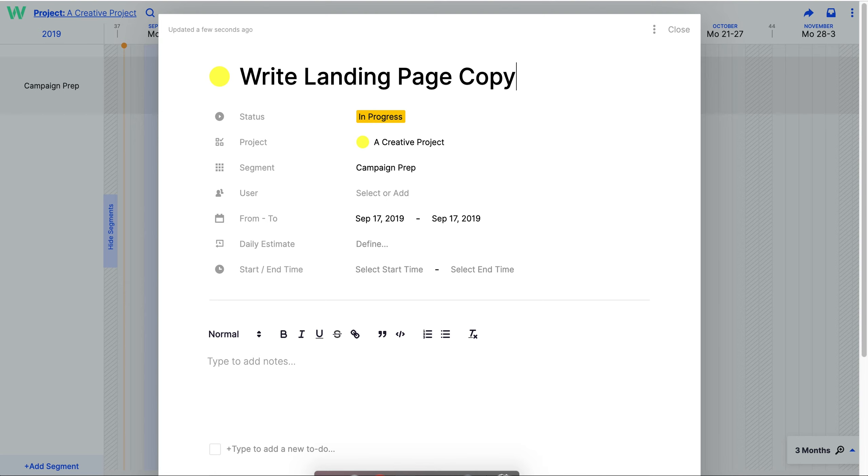
click(374, 197)
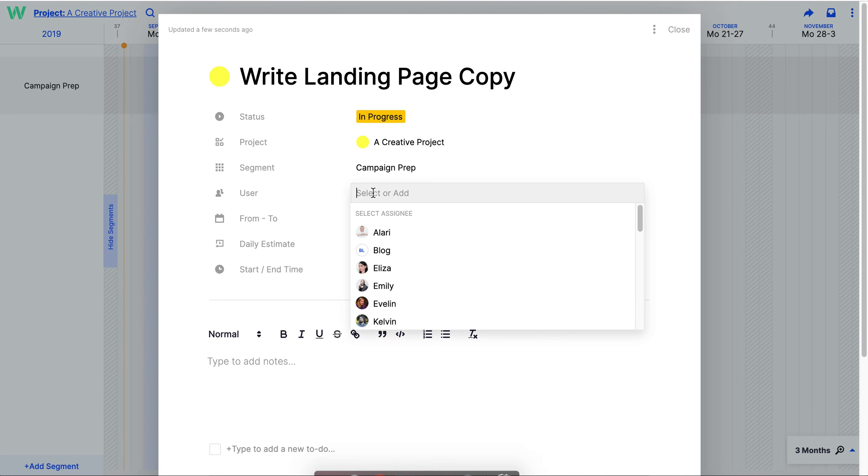
click(392, 289)
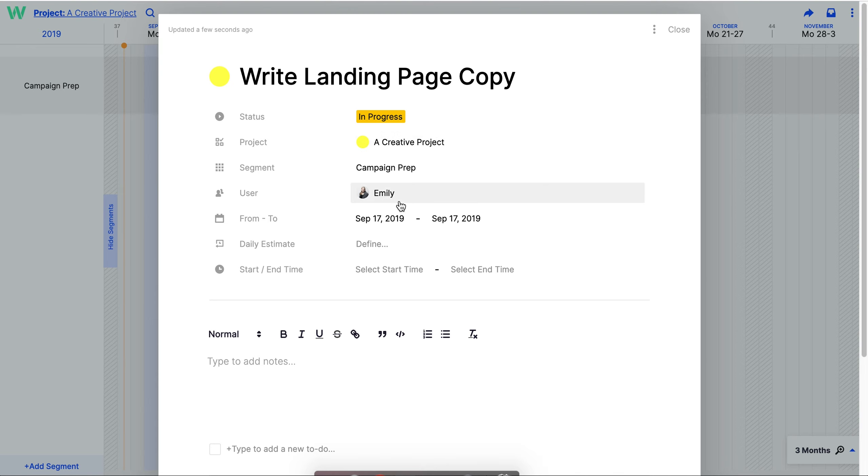
- Raise the task's daily estimate to 2h and close the task details
mouse_move(388, 245)
click(417, 244)
click(420, 243)
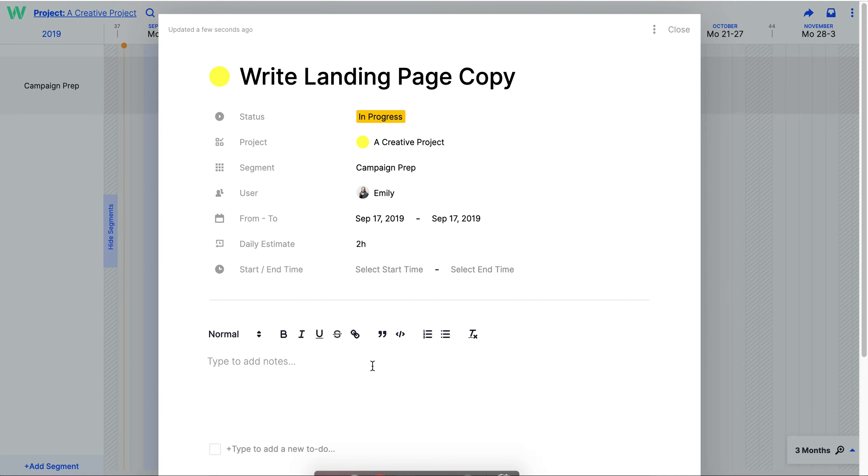
scroll(372, 366, down, 2)
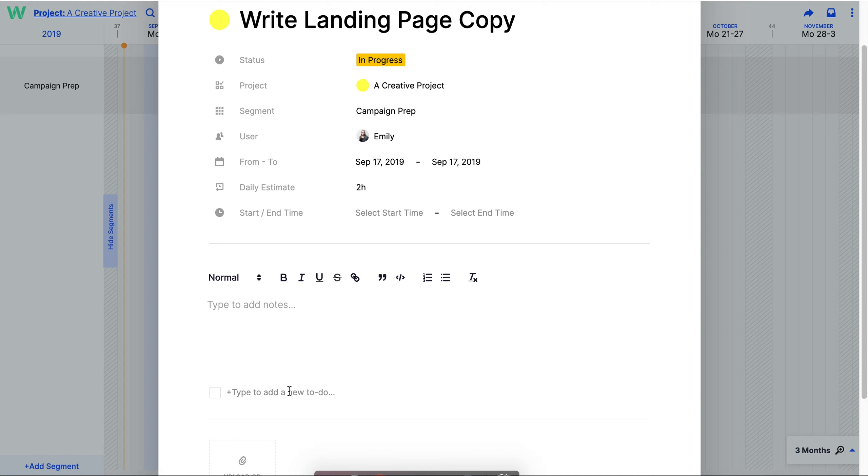
scroll(289, 391, down, 3)
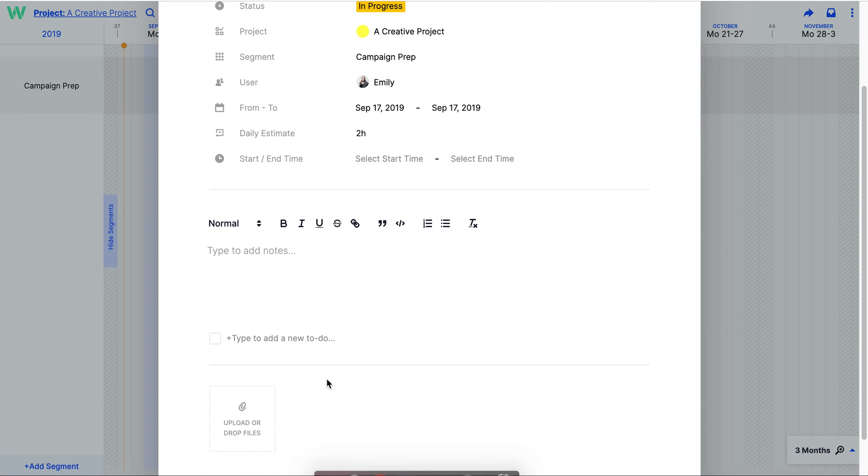
scroll(325, 383, down, 1)
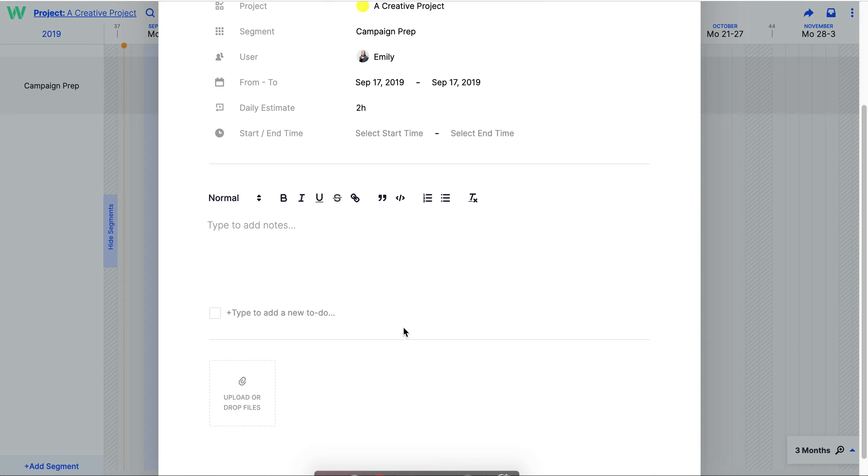
scroll(579, 248, up, 5)
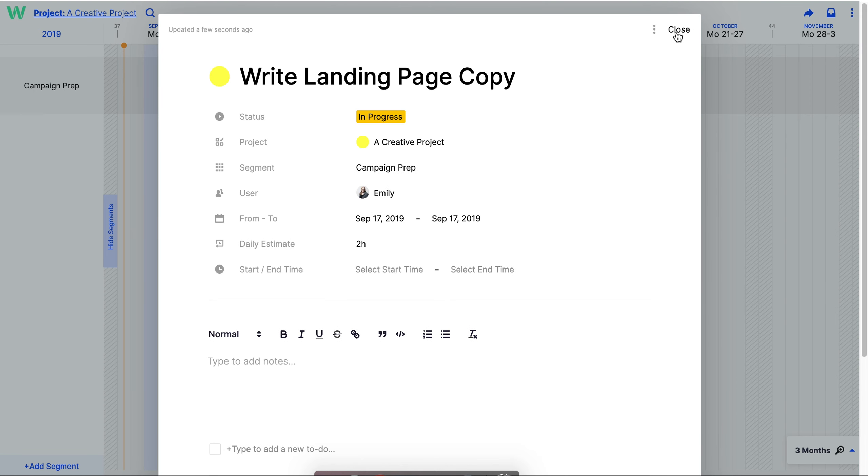
click(748, 231)
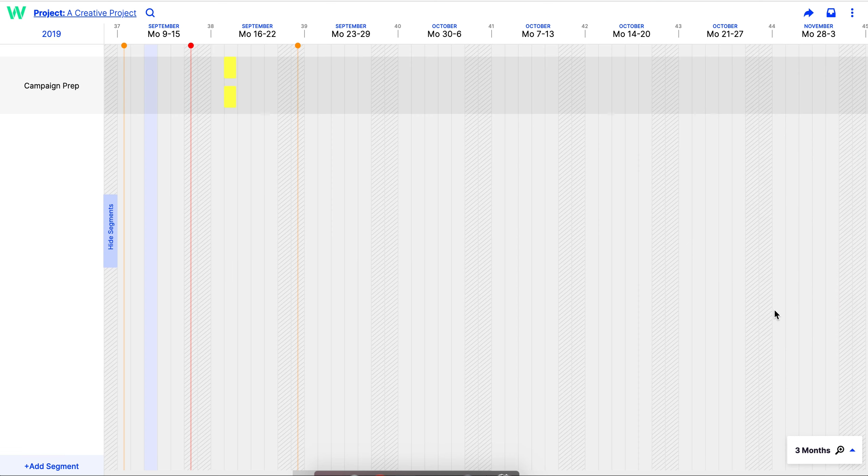
- Switch the timeline zoom from 3 Months to Month and stretch 'Write Landing Page Copy' to We 18
click(854, 450)
click(821, 351)
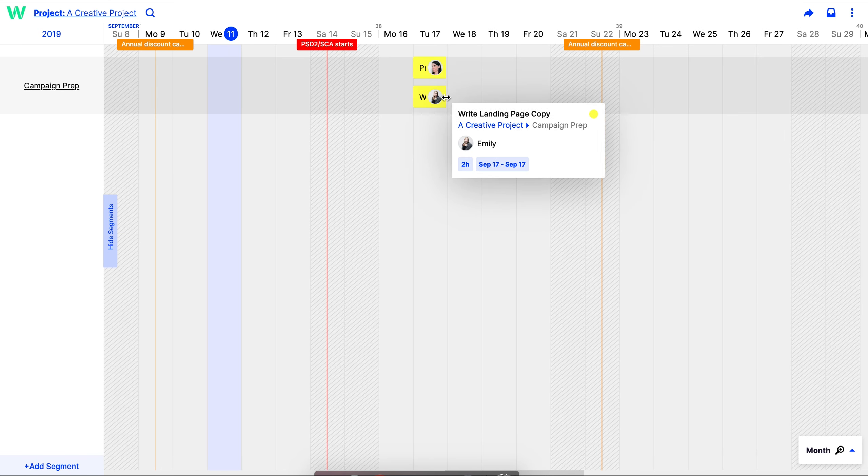
drag(446, 97, 489, 96)
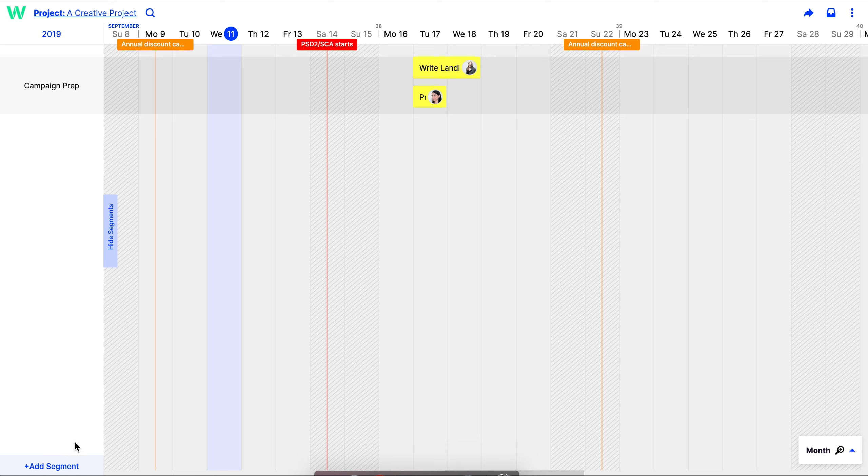
- Add a yellow 'Campaign Launch' milestone on Fri Sep 20 and save it
click(539, 37)
text(Capm)
key(BackSpace)
key(BackSpace)
text(mpaign Launch)
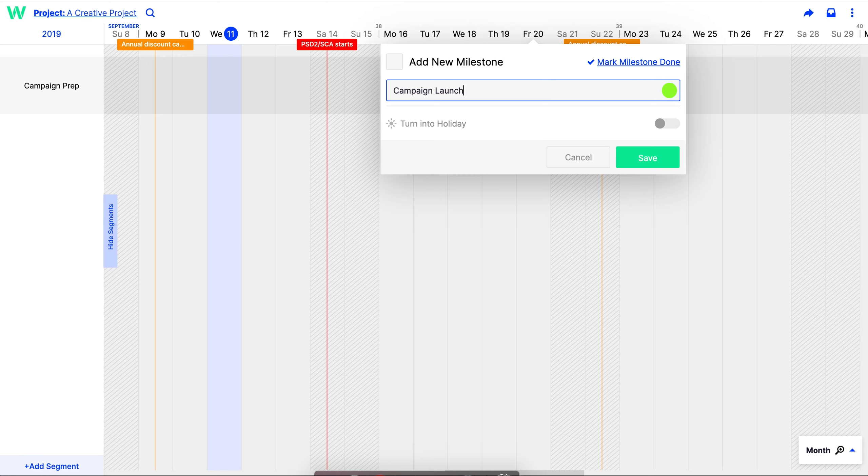
click(669, 90)
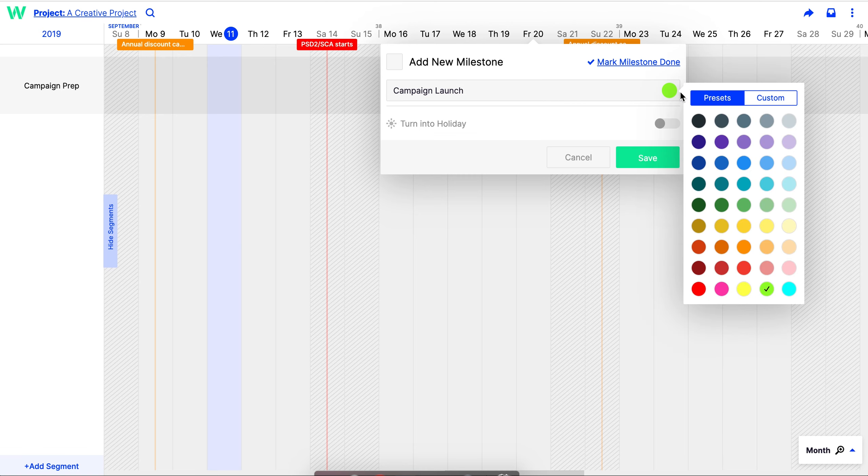
click(744, 289)
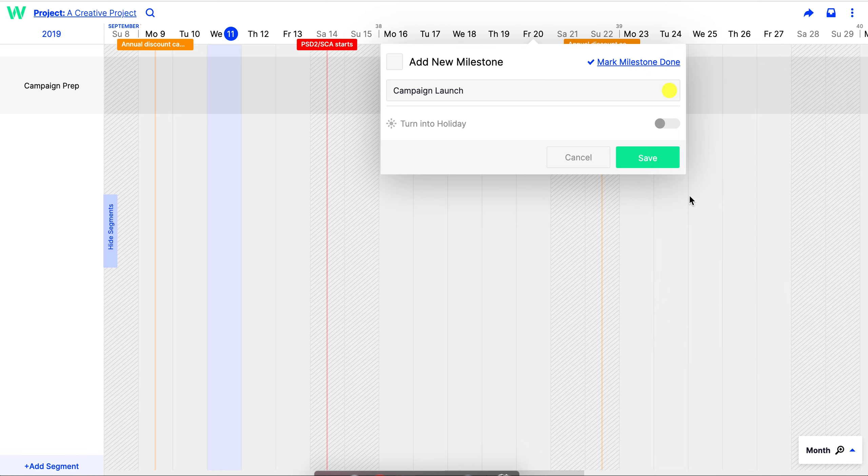
click(664, 159)
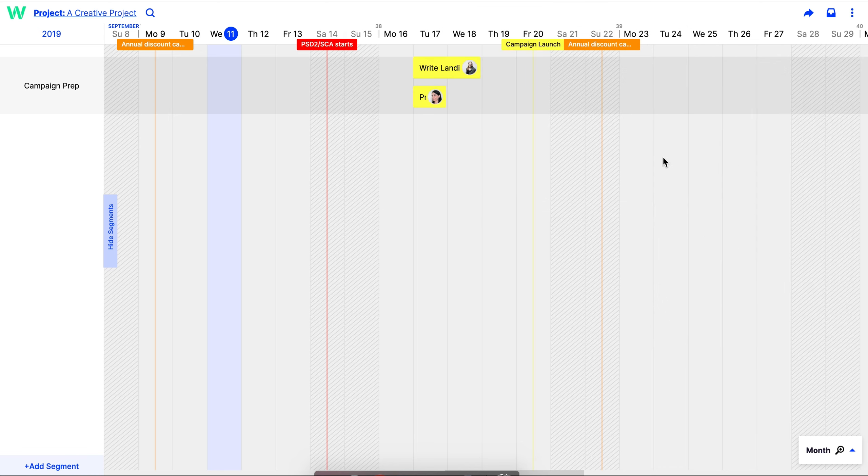